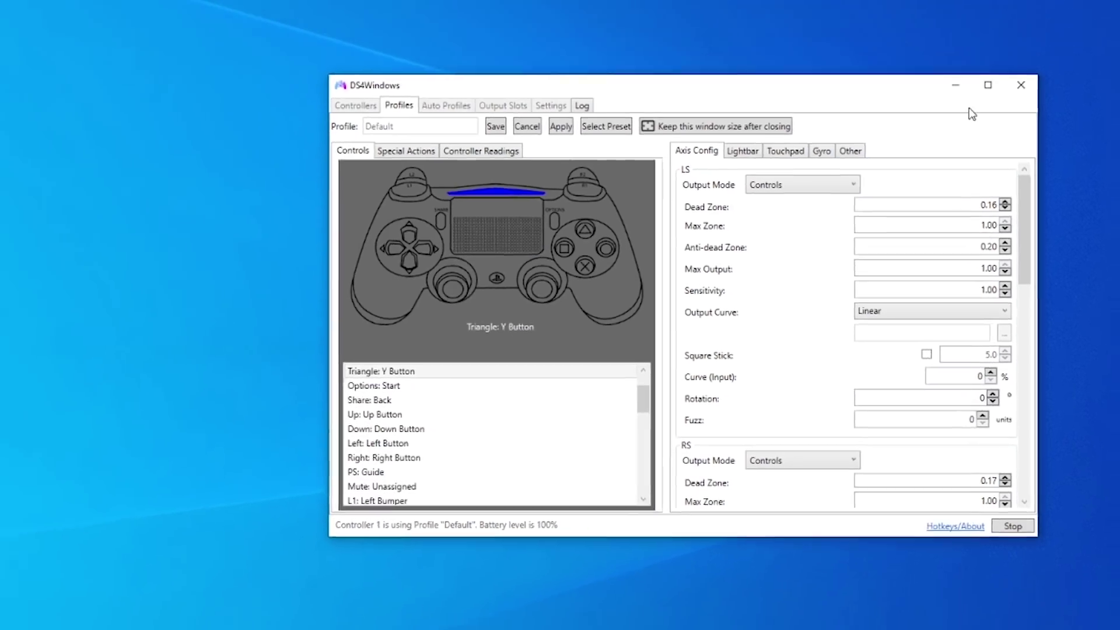
Check the DS4Windows product version in its Properties Details tab, then inspect a USB Composite Device.
left_click(1015, 33)
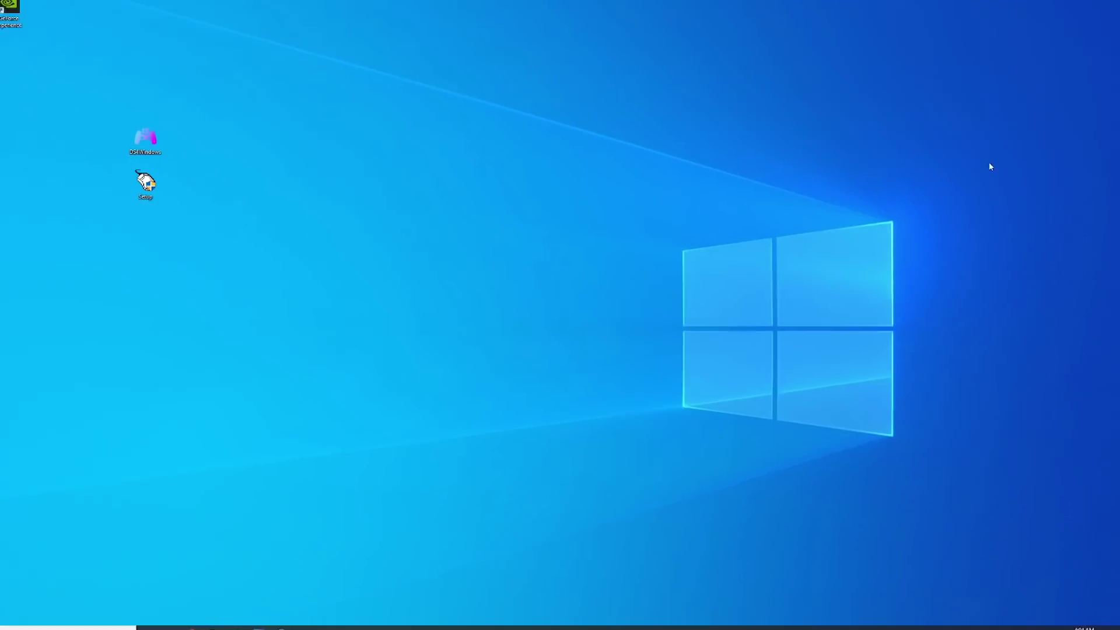
right_click(197, 151)
left_click(177, 149)
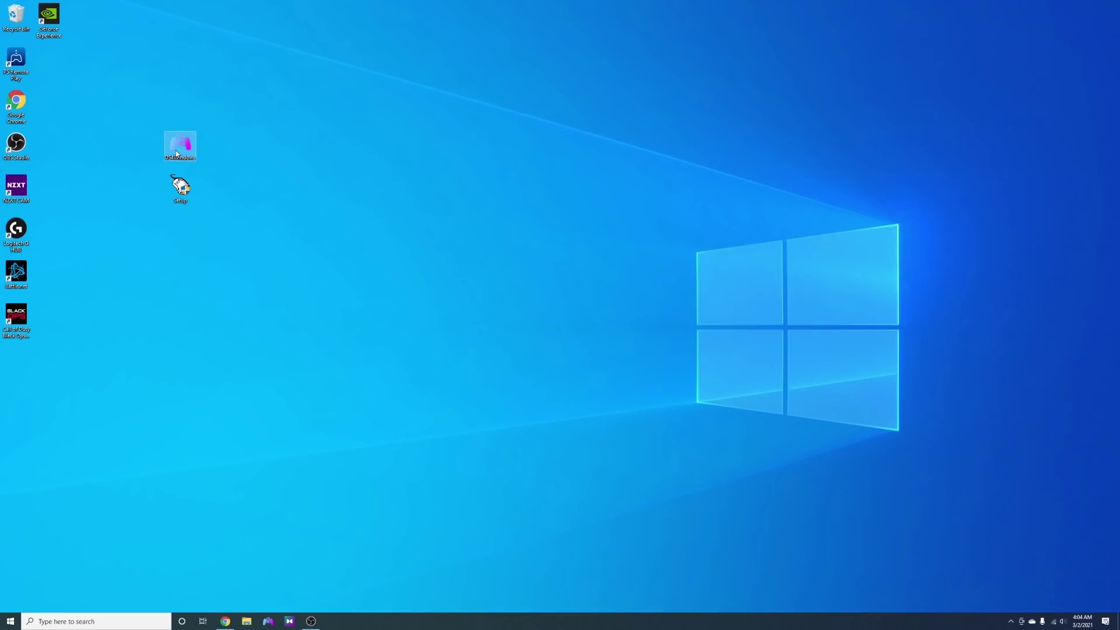
right_click(176, 151)
left_click(201, 345)
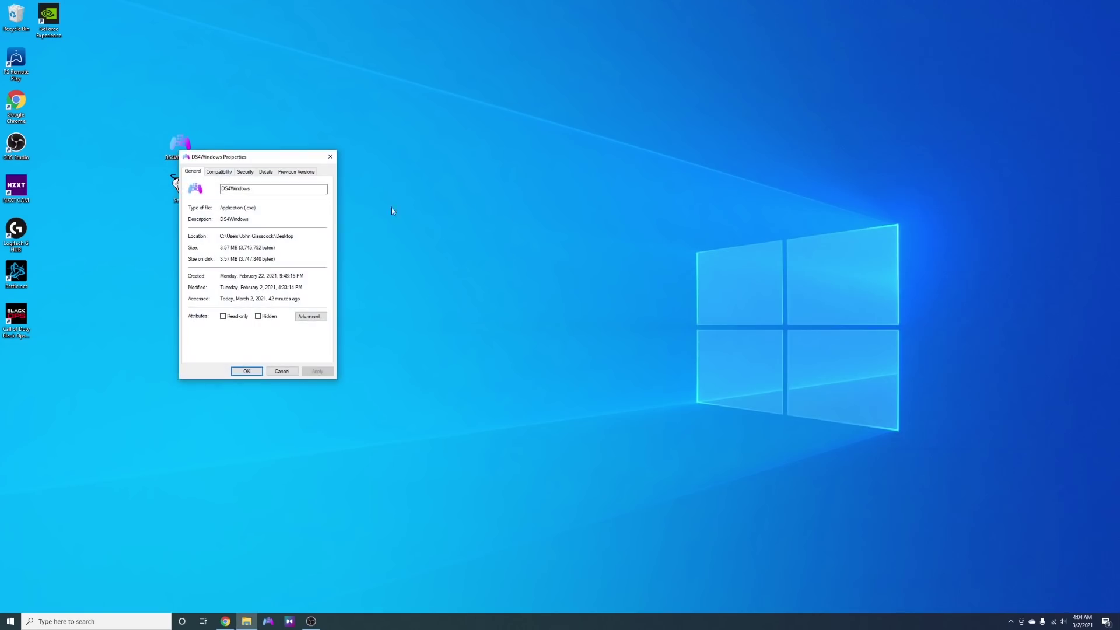
left_click(265, 172)
left_click(247, 240)
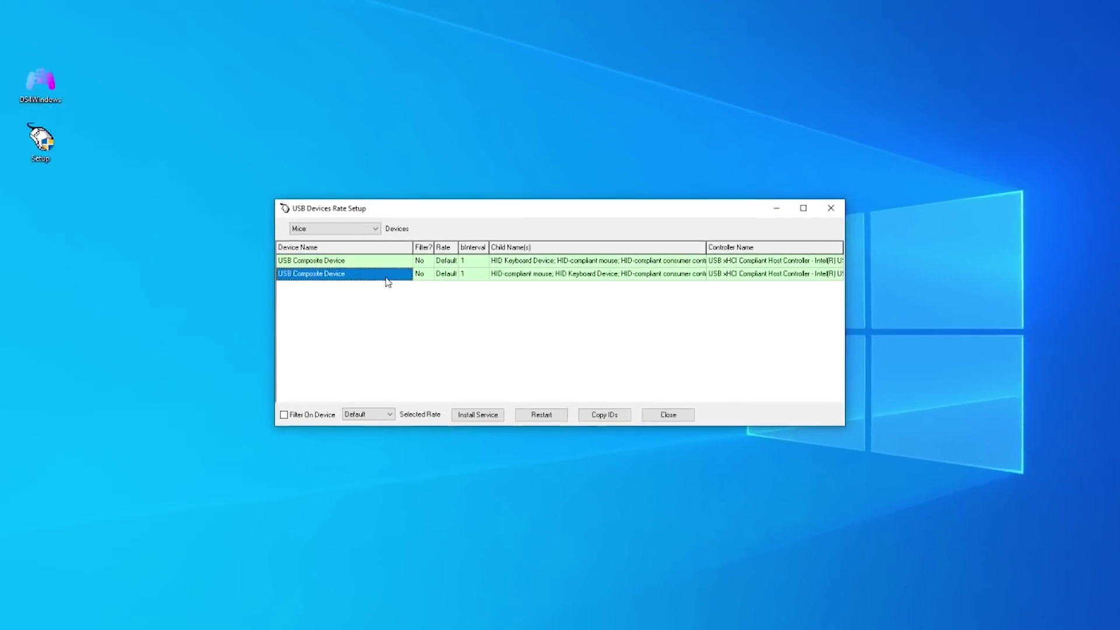
left_click(554, 273)
Inspect the first USB Composite Device under Mice, then minimize USB Devices Rate Setup.
left_click(553, 261)
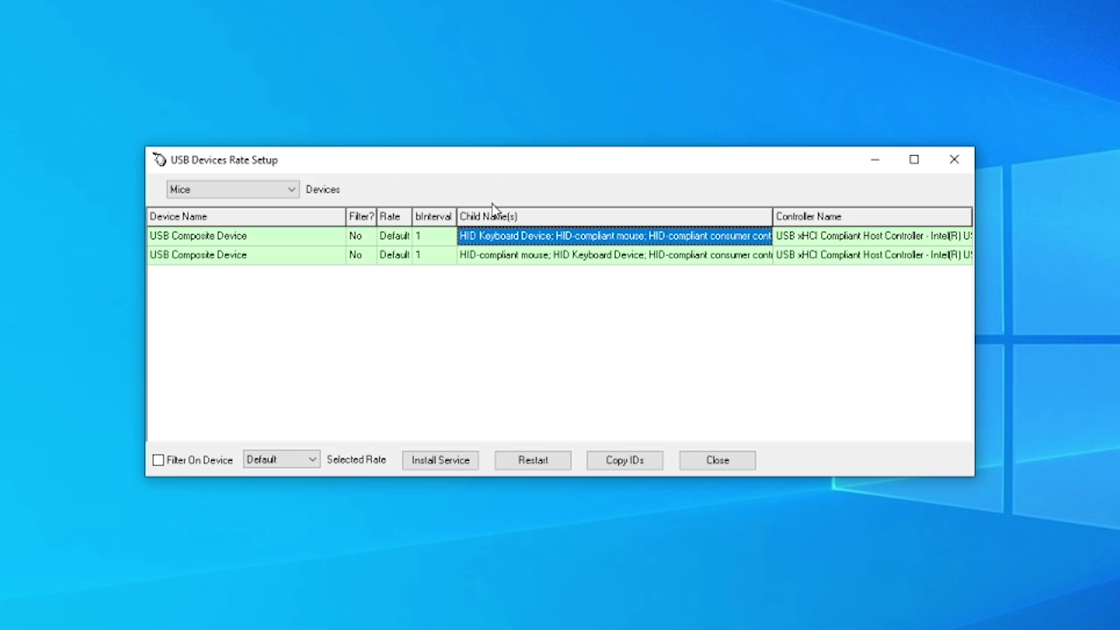
left_click(875, 159)
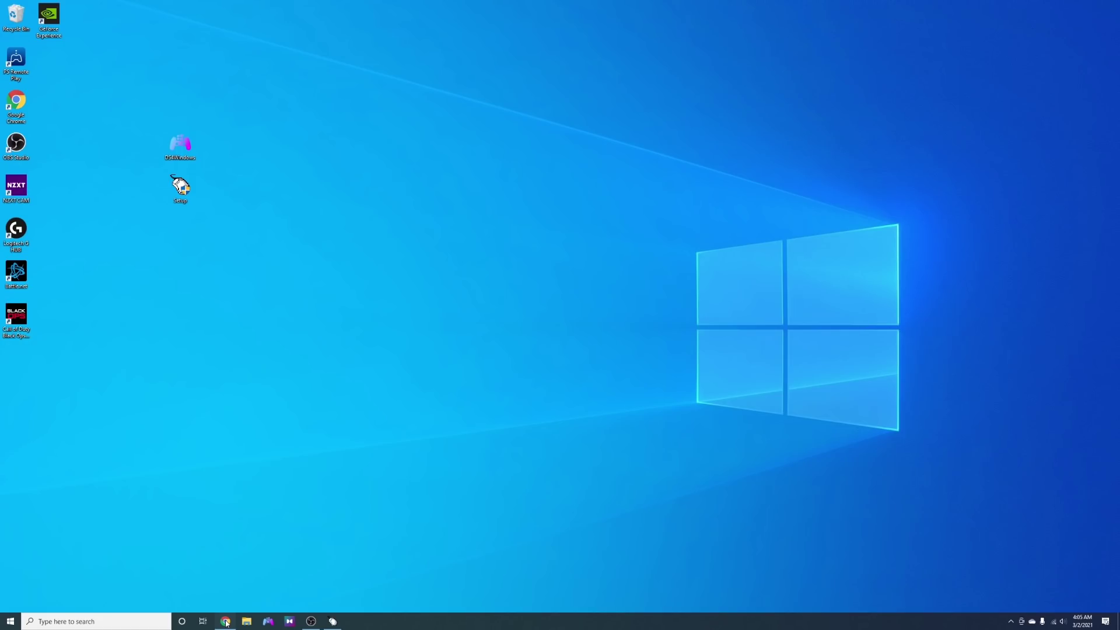
Search Google in Chrome for 'lord of mice'.
left_click(225, 621)
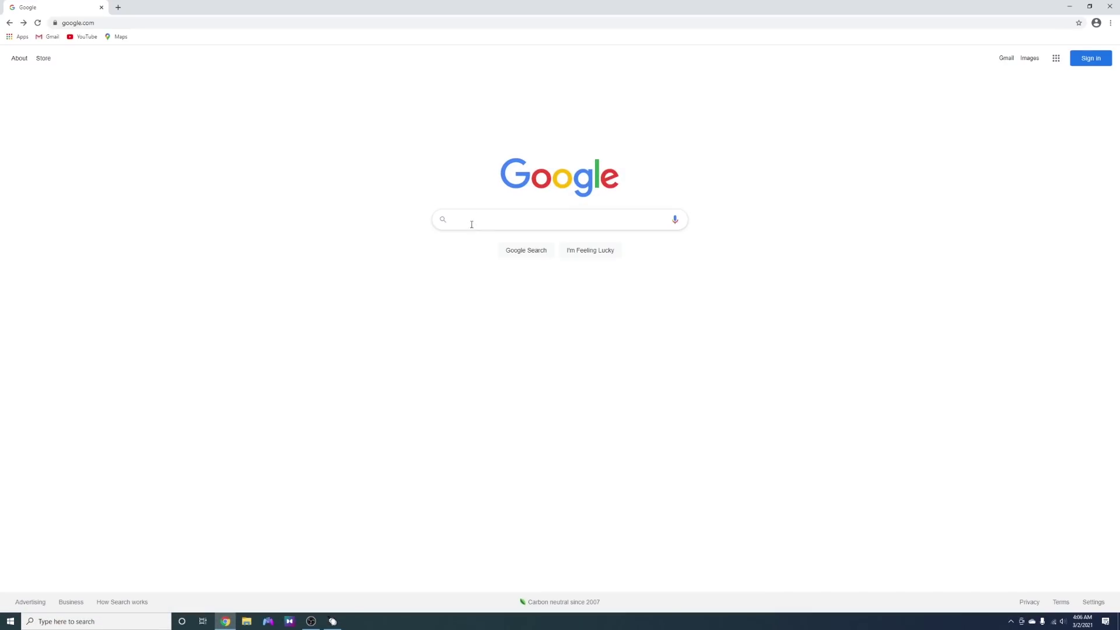
left_click(470, 220)
type("lord of mice")
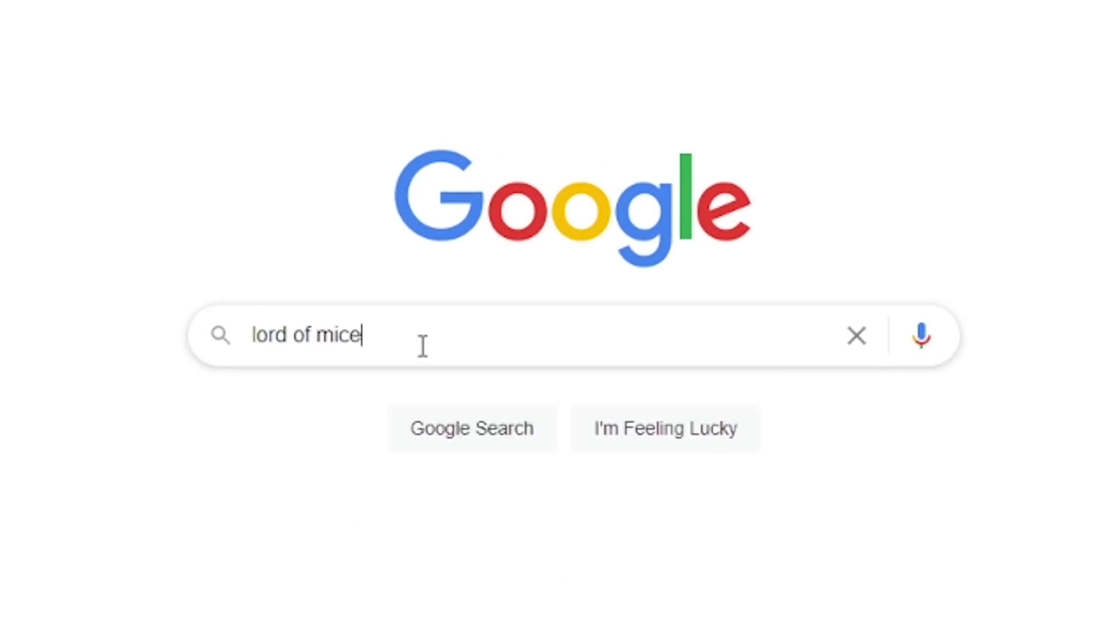
key("Return")
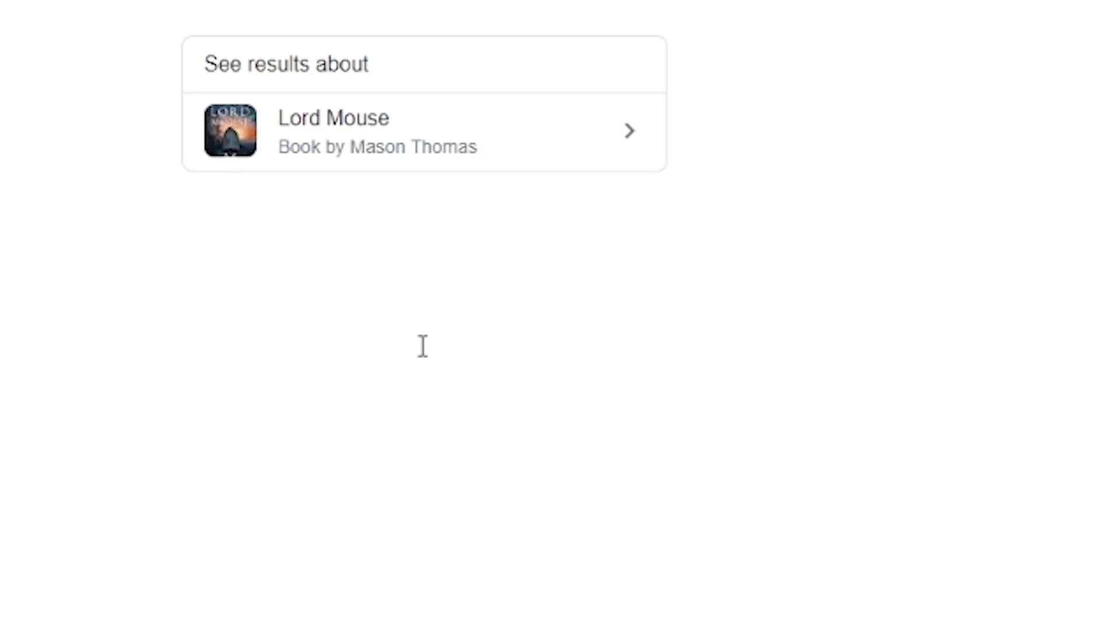
Download hidusbf.zip from the LordOfMice/hidusbf GitHub page.
left_click(455, 332)
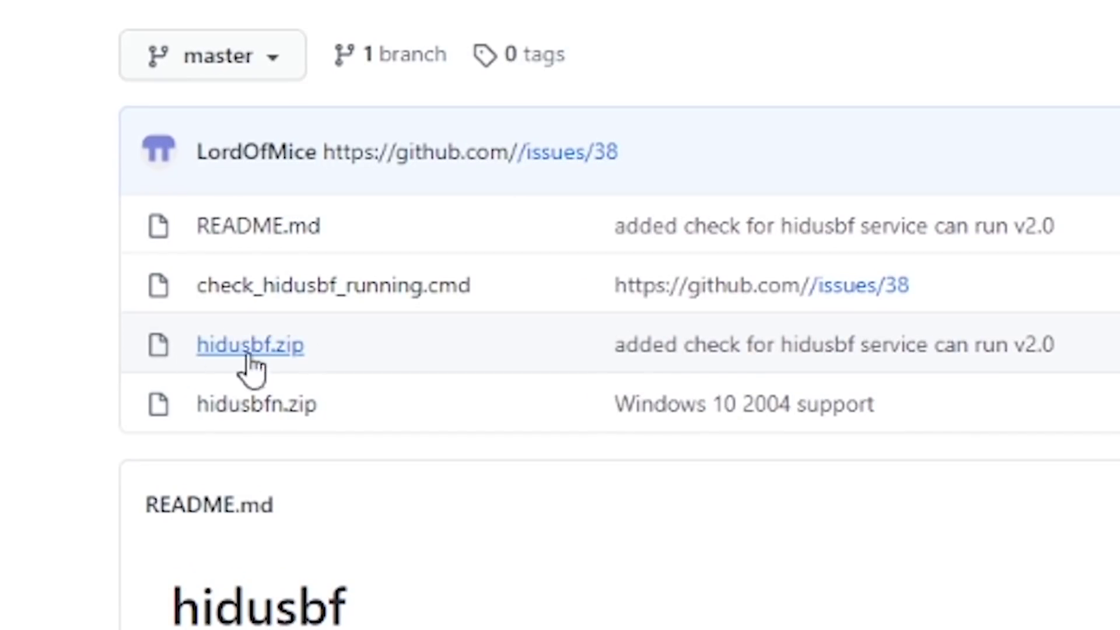
left_click(250, 363)
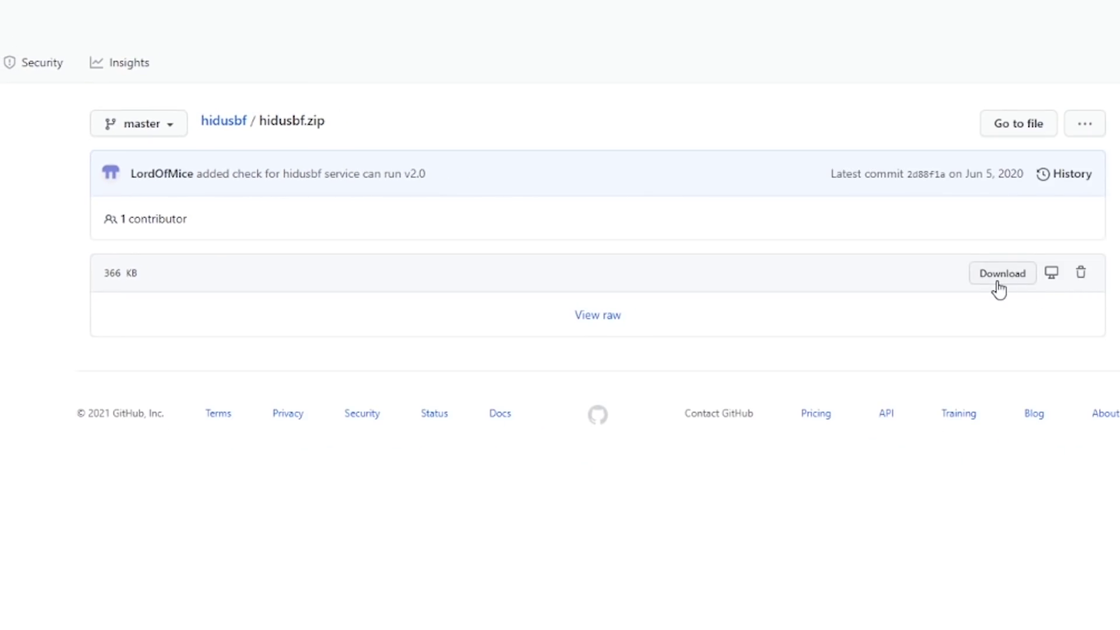
left_click(1001, 273)
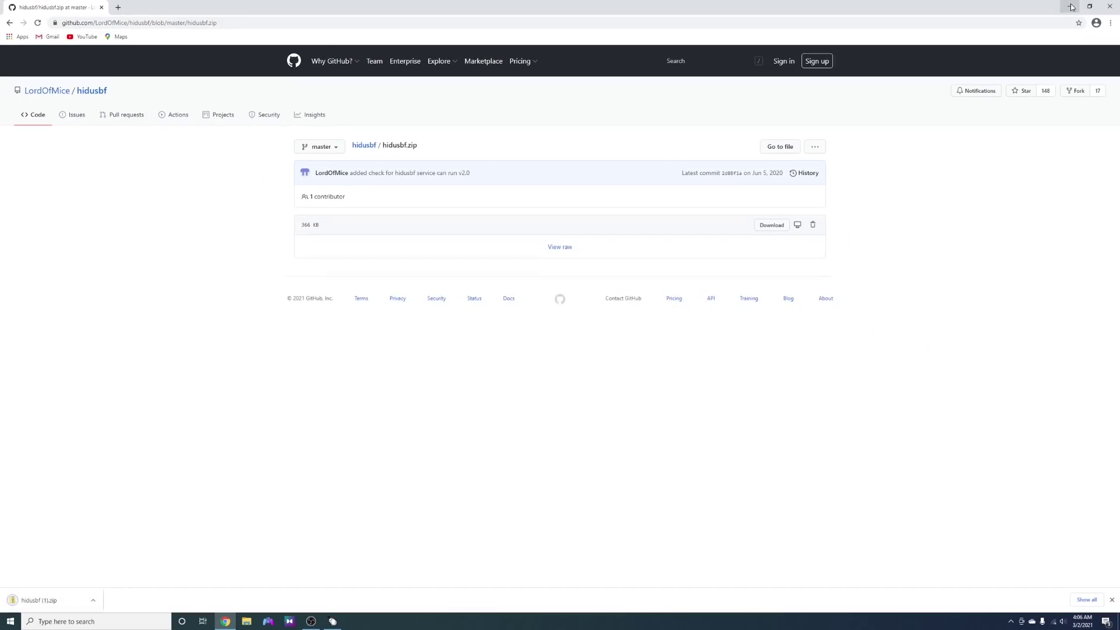
left_click(1069, 6)
Launch hidusbf Setup and view DS4Windows Controller Readings showing 3.5 ms input delay.
double_click(180, 188)
left_click(267, 622)
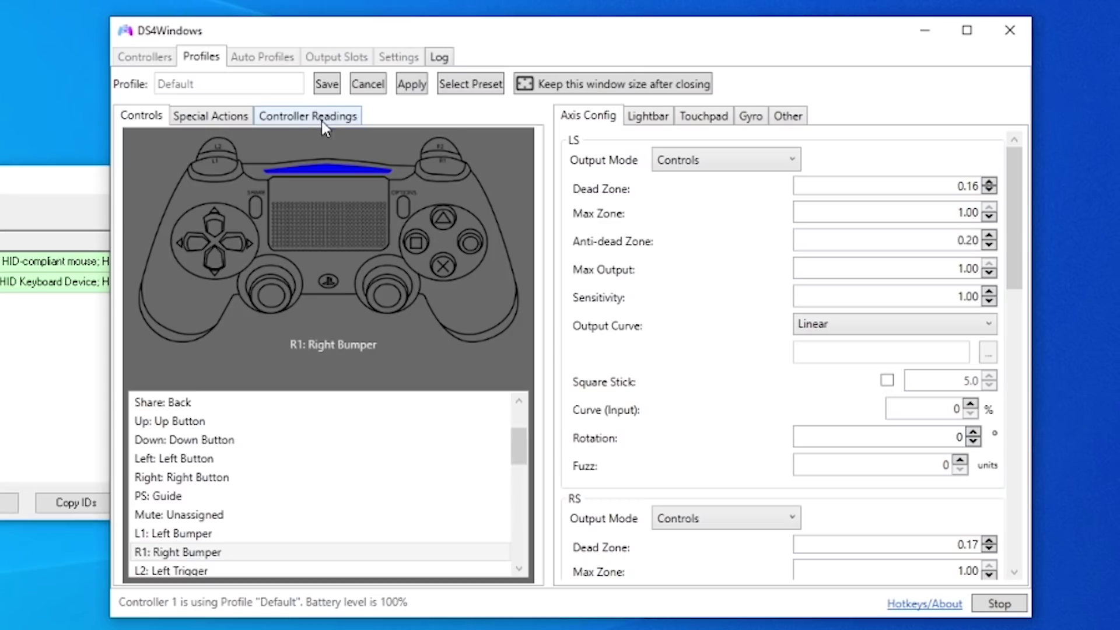
left_click(495, 156)
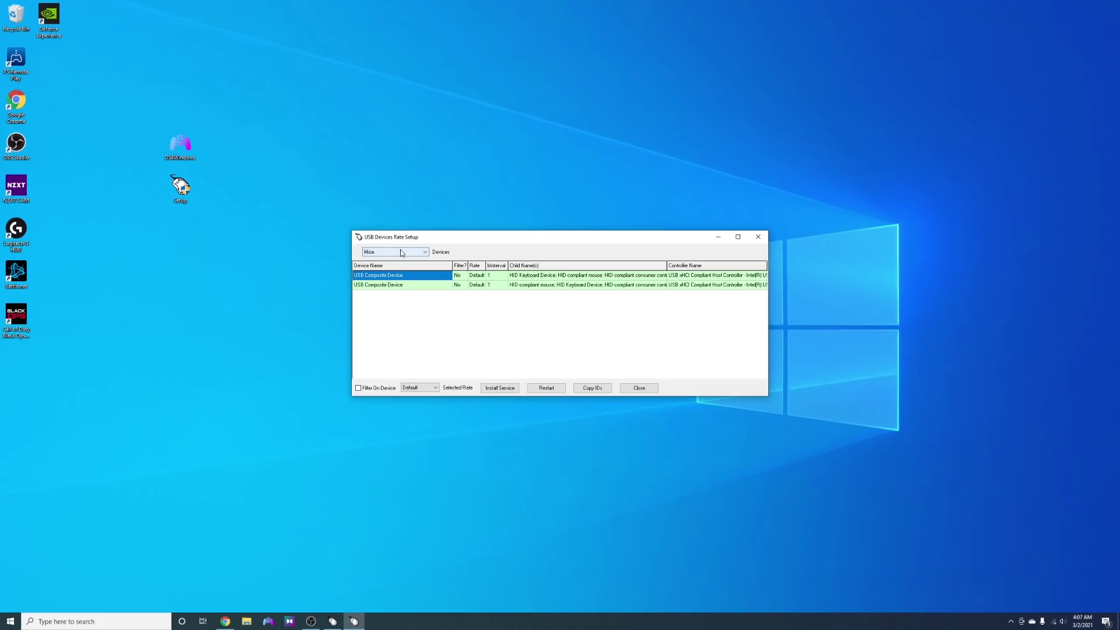
List all USB devices and select the wireless controller's USB Composite Device.
left_click(402, 253)
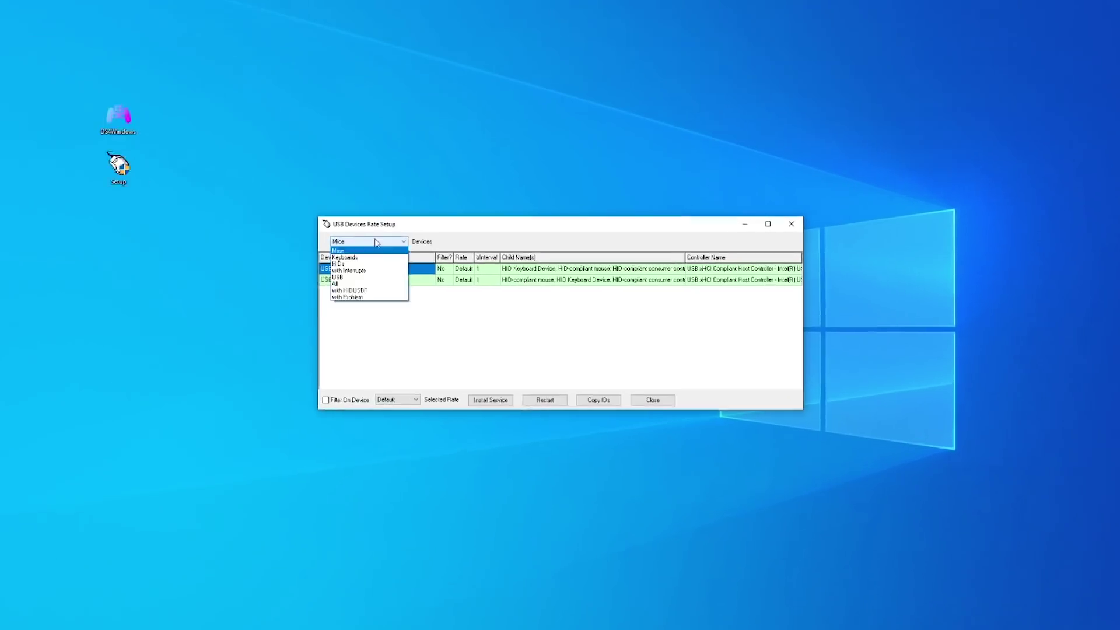
left_click(368, 289)
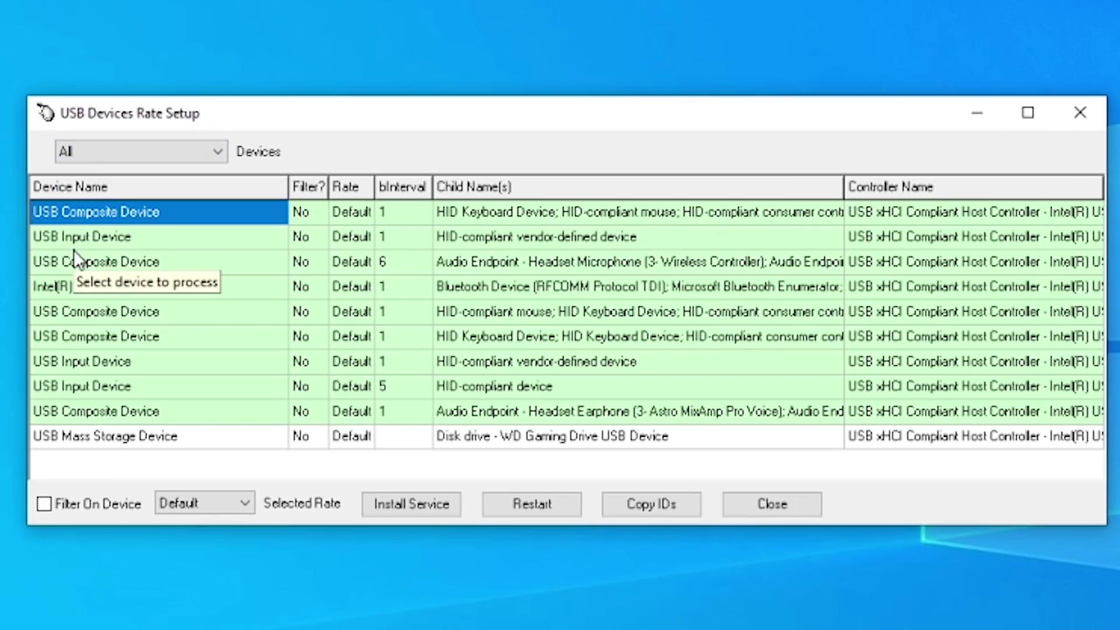
left_click(535, 262)
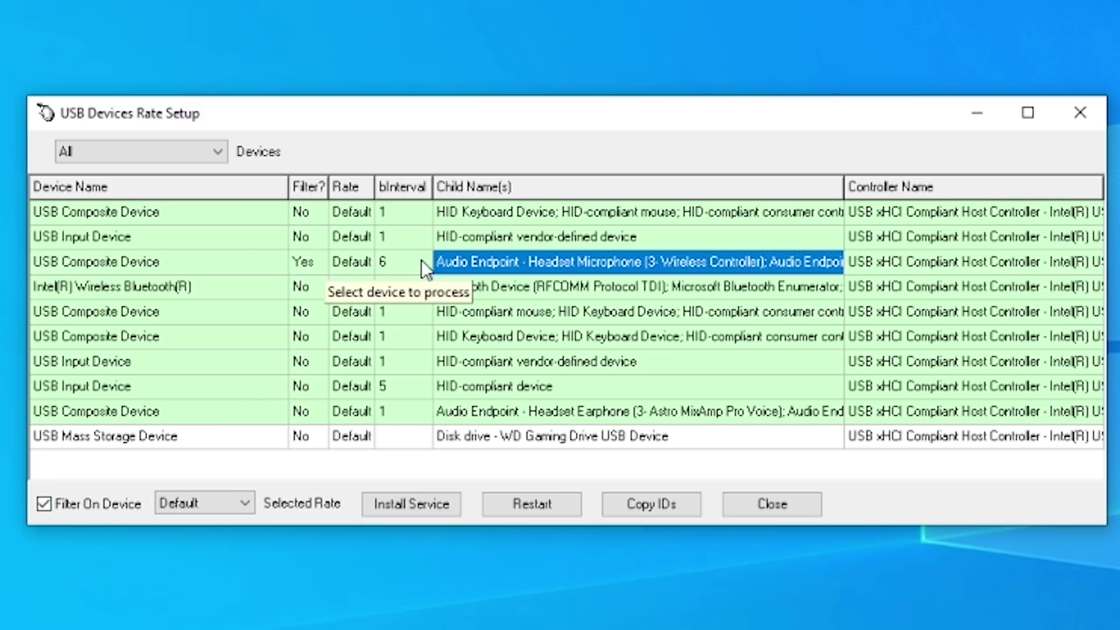
left_click(386, 262)
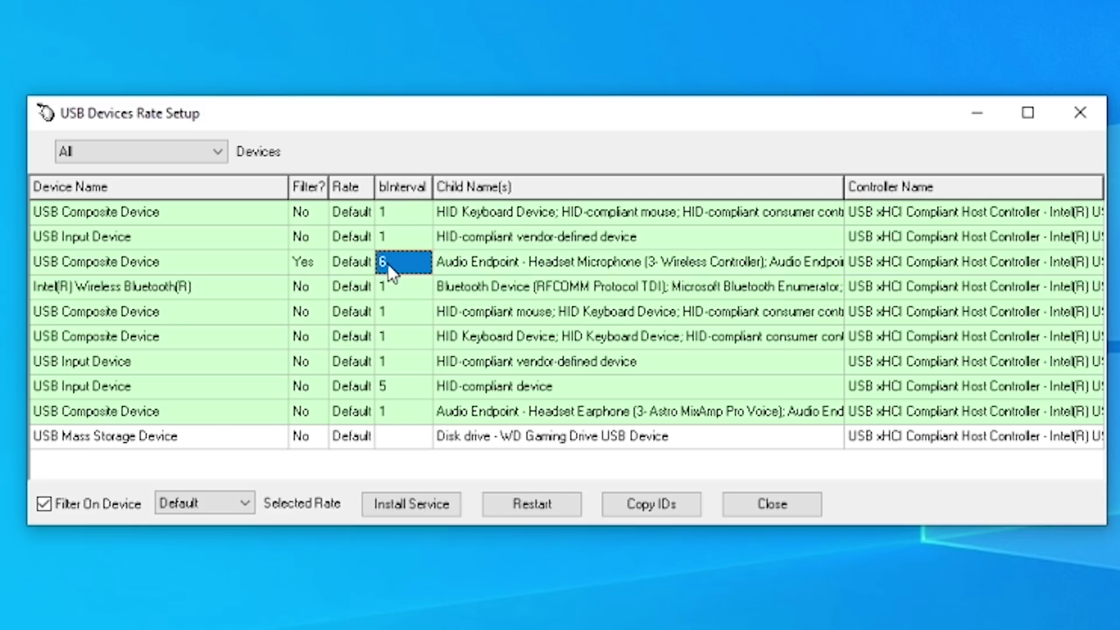
Set the controller's rate to 1000, install the filter service and restart the device.
left_click(212, 503)
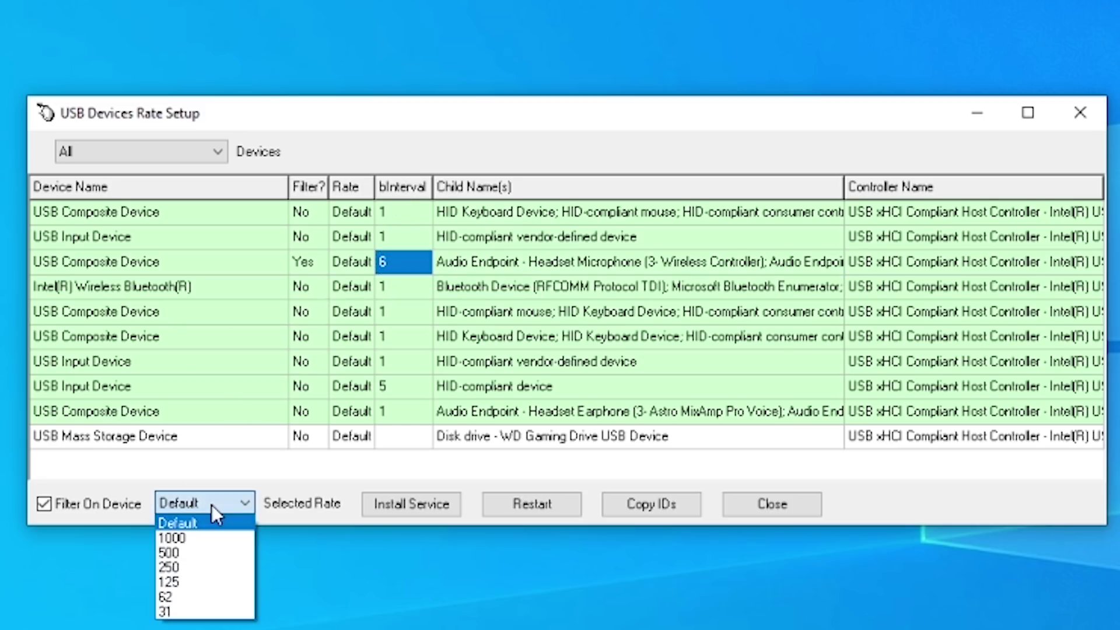
left_click(176, 537)
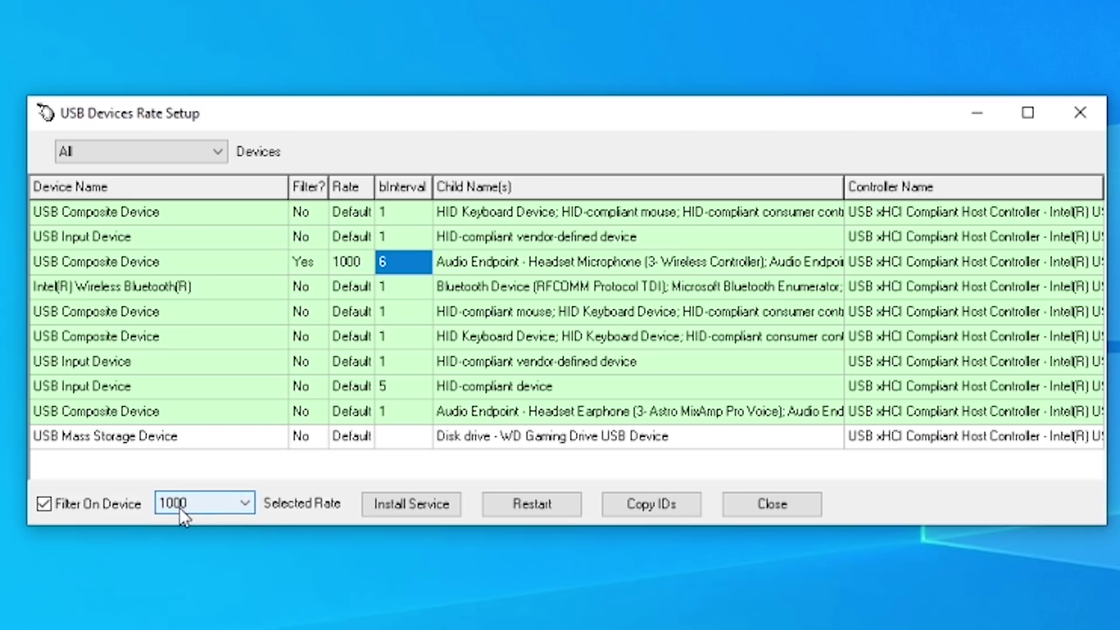
left_click(424, 512)
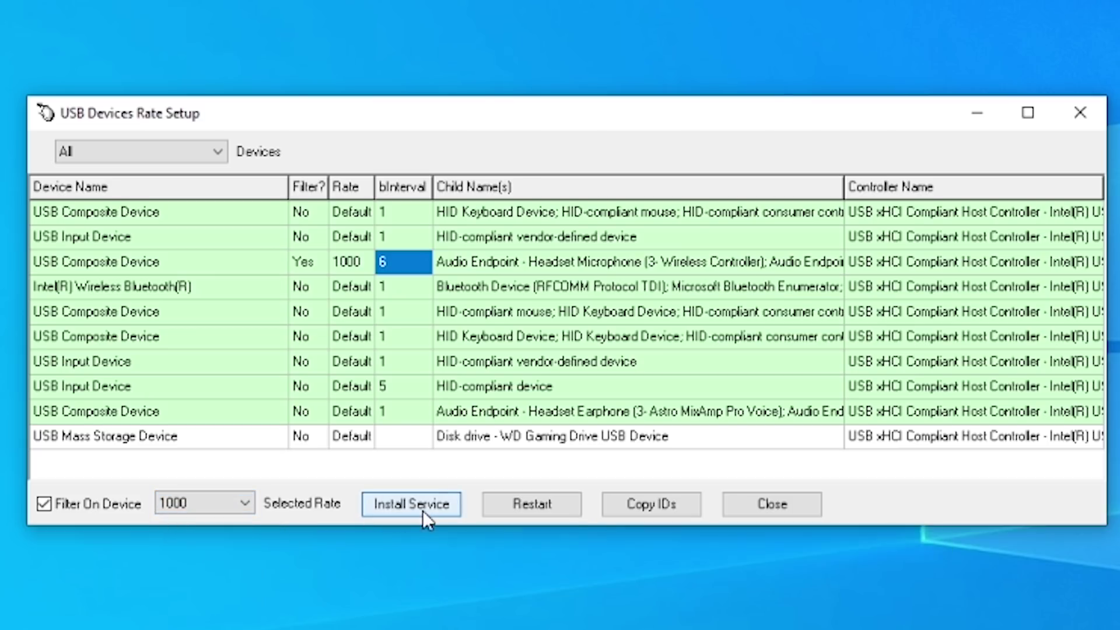
left_click(545, 513)
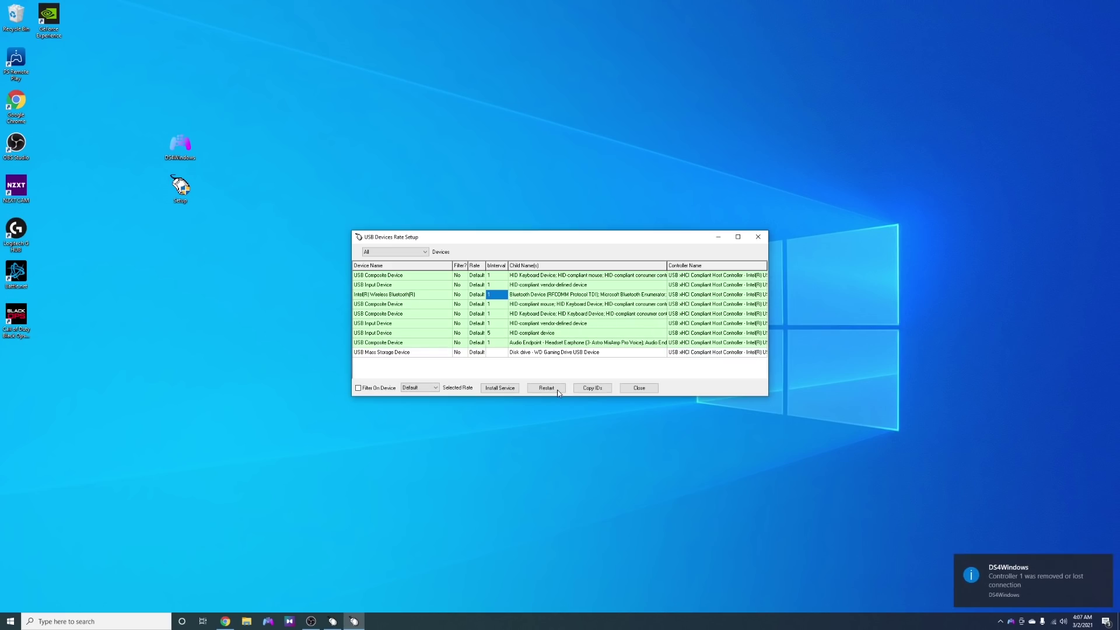
Restart the wireless controller again and reselect its row to check bInterval reads 1.
left_click(557, 390)
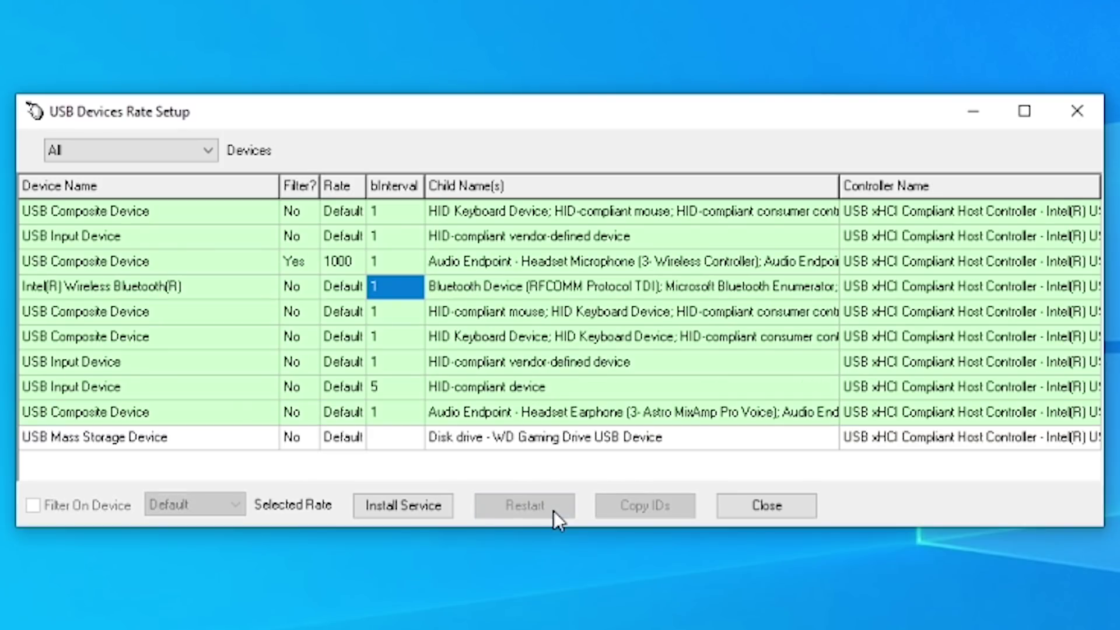
left_click(383, 261)
left_click(642, 264)
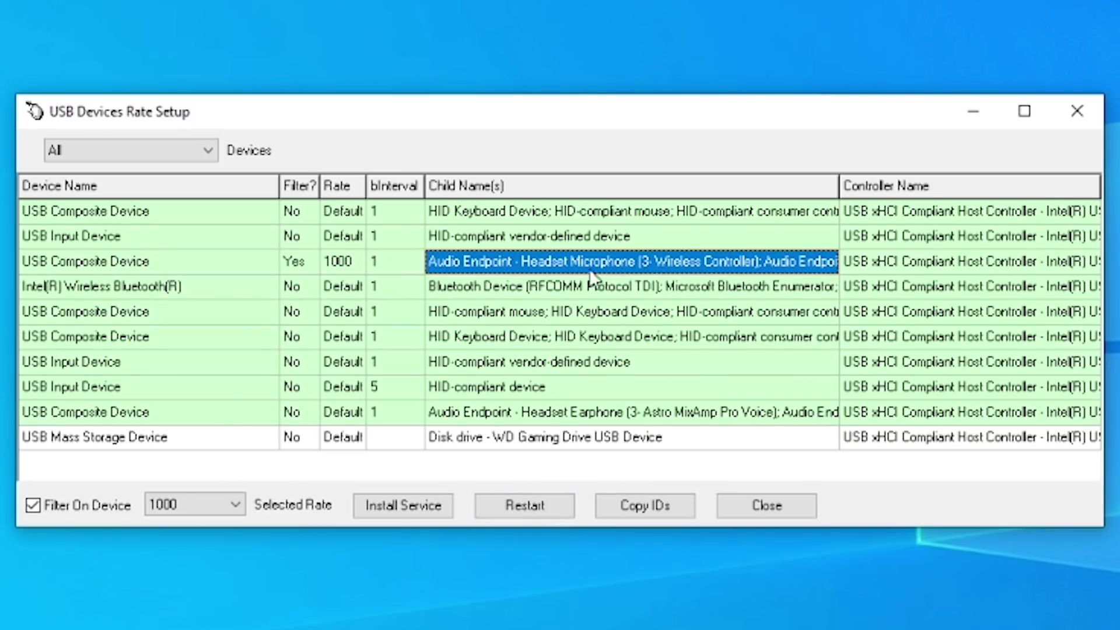
left_click(411, 271)
Compare the controller's row values, confirming the 1000 rate and bInterval of 1.
left_click(327, 266)
left_click(383, 260)
left_click(342, 266)
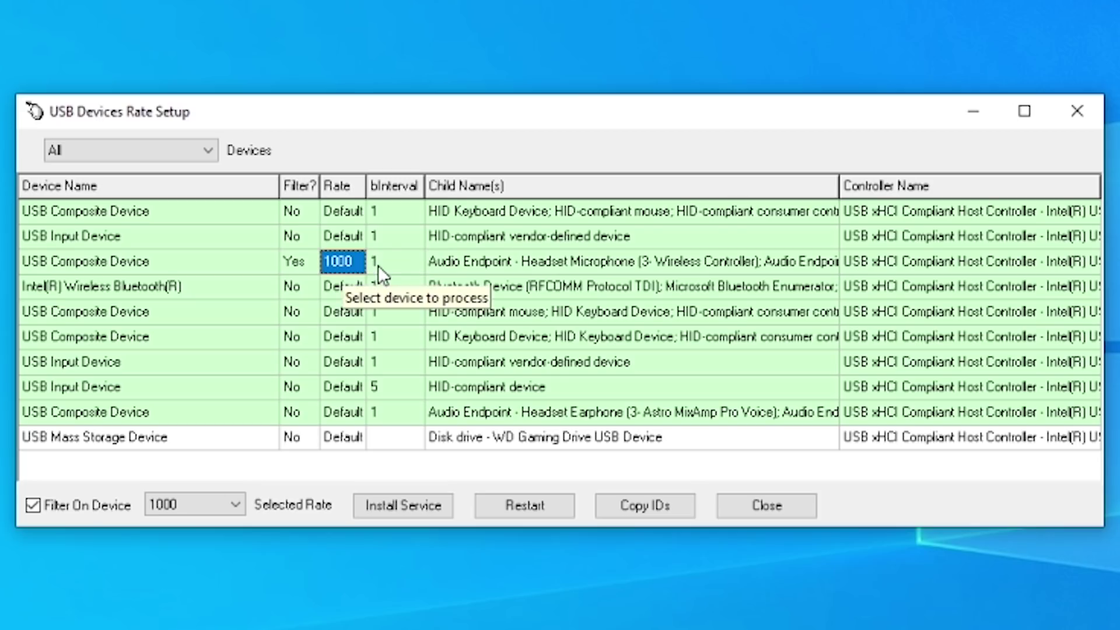
left_click(565, 262)
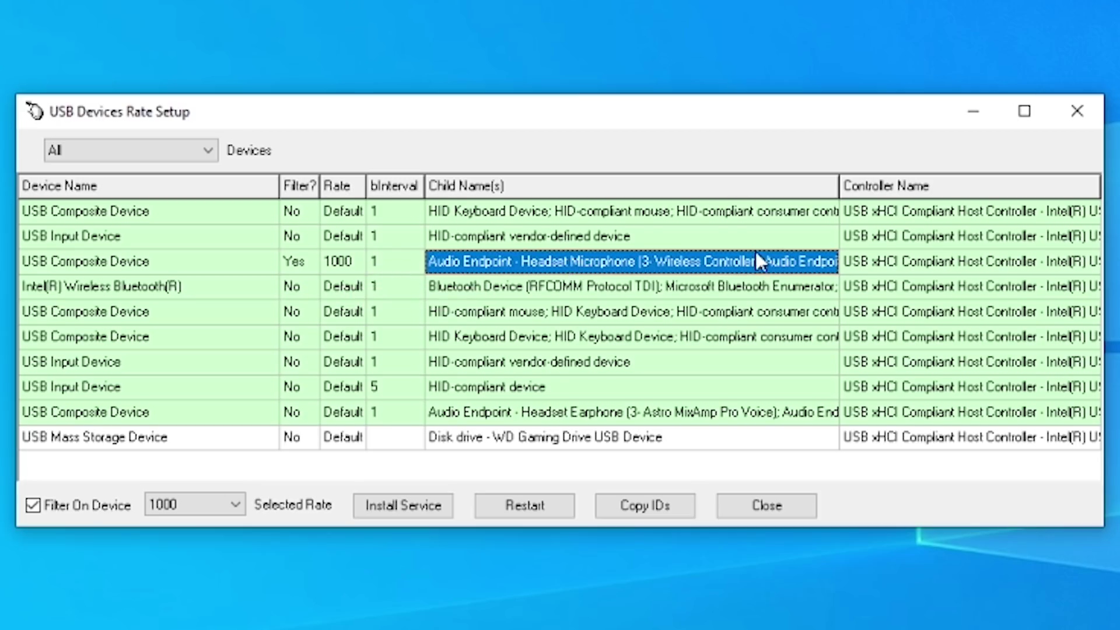
left_click(397, 261)
left_click(357, 264)
left_click(498, 264)
left_click(382, 267)
left_click(337, 267)
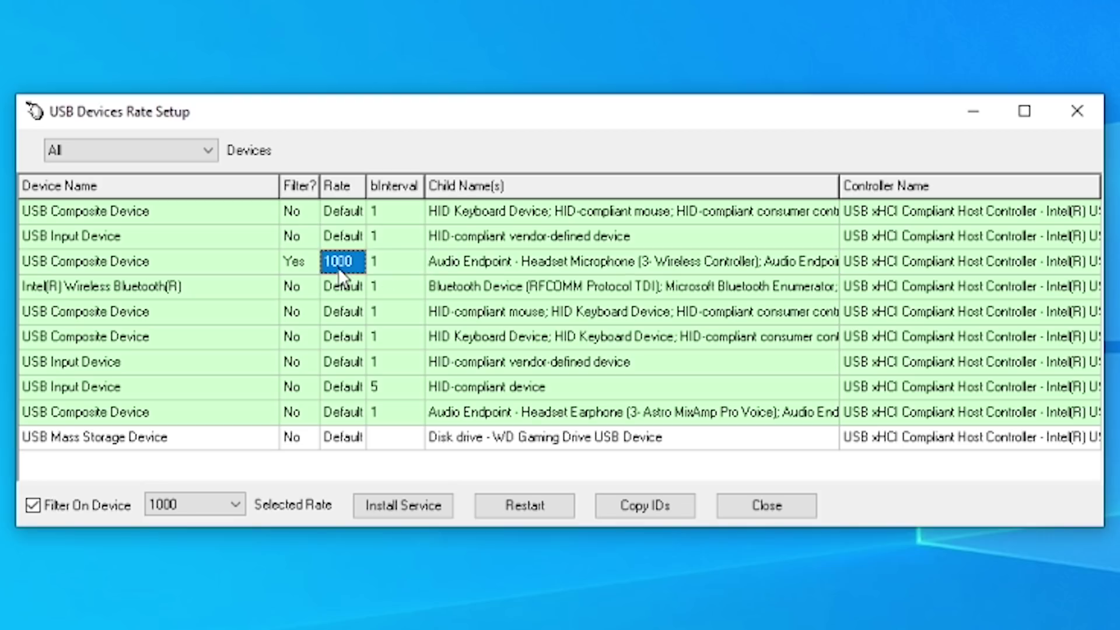
left_click(449, 265)
left_click(384, 267)
left_click(333, 267)
left_click(466, 258)
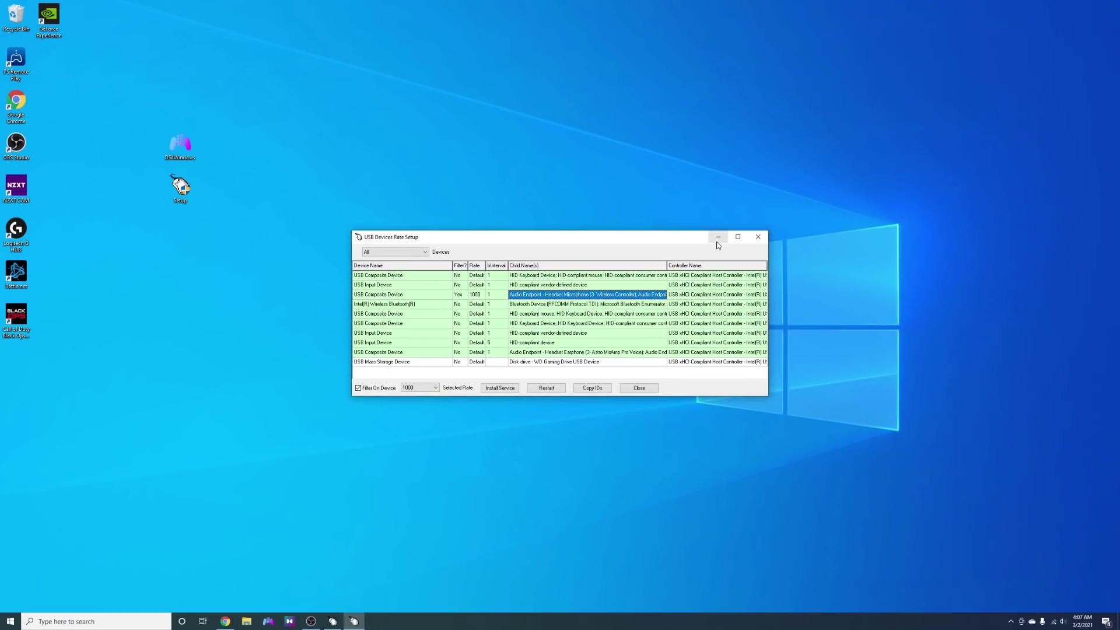
Close the rate tool, reconnect the controller, and view Default profile readings showing 0 ms delay.
left_click(758, 236)
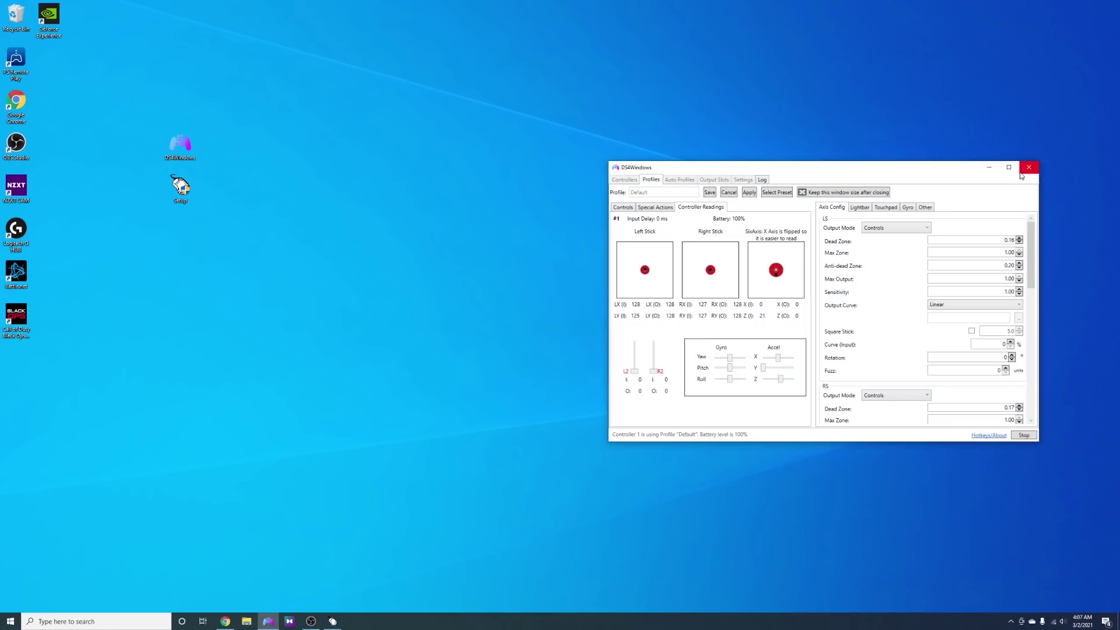
left_click(1028, 168)
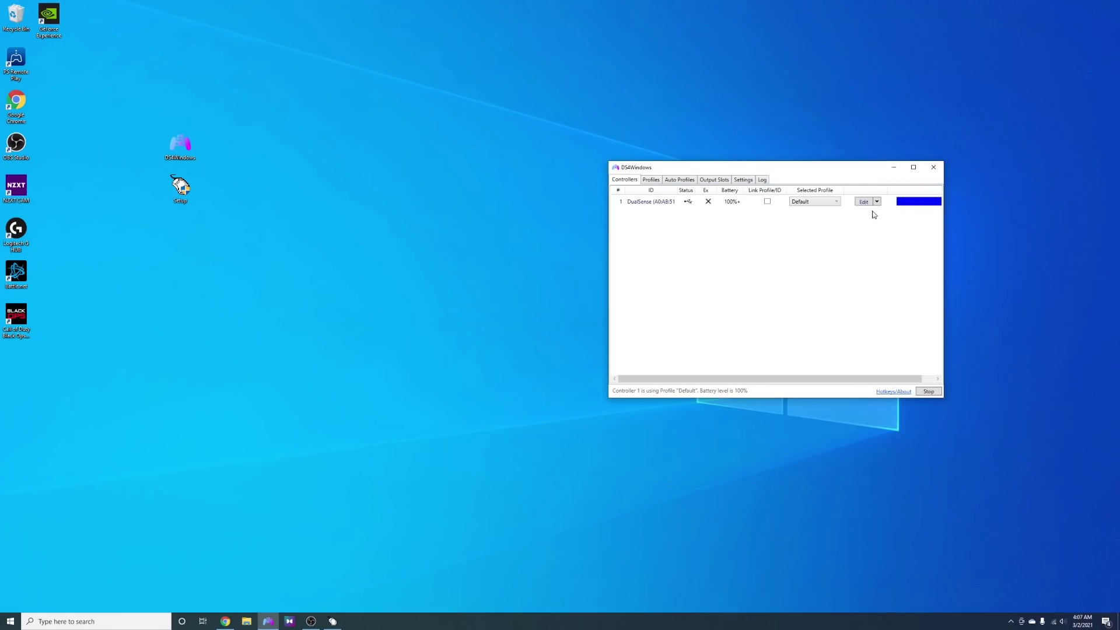
left_click(933, 168)
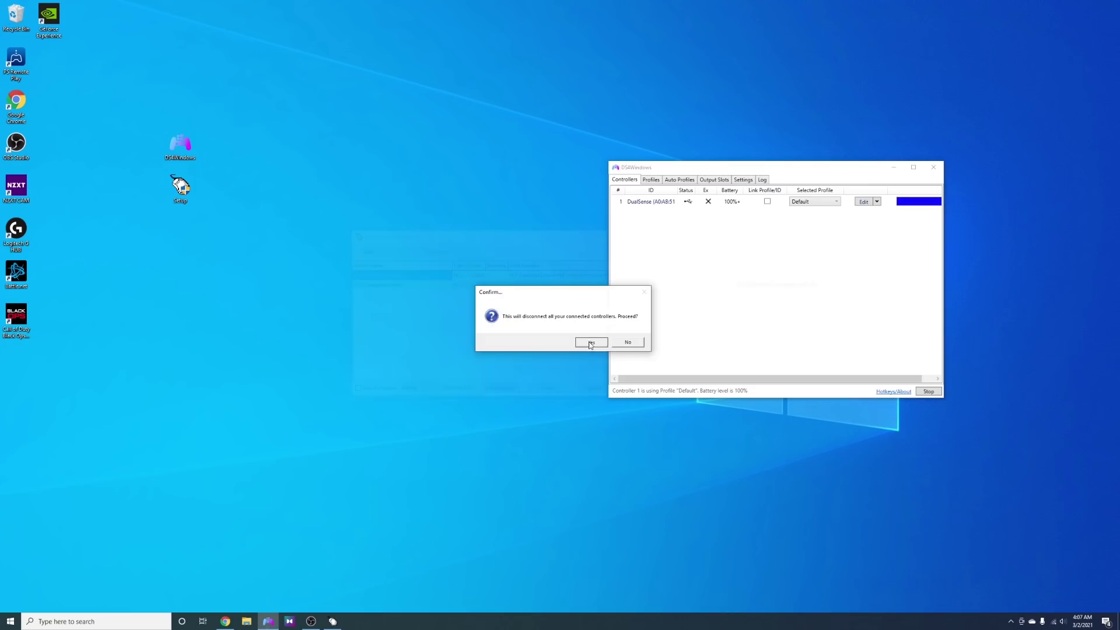
left_click(593, 342)
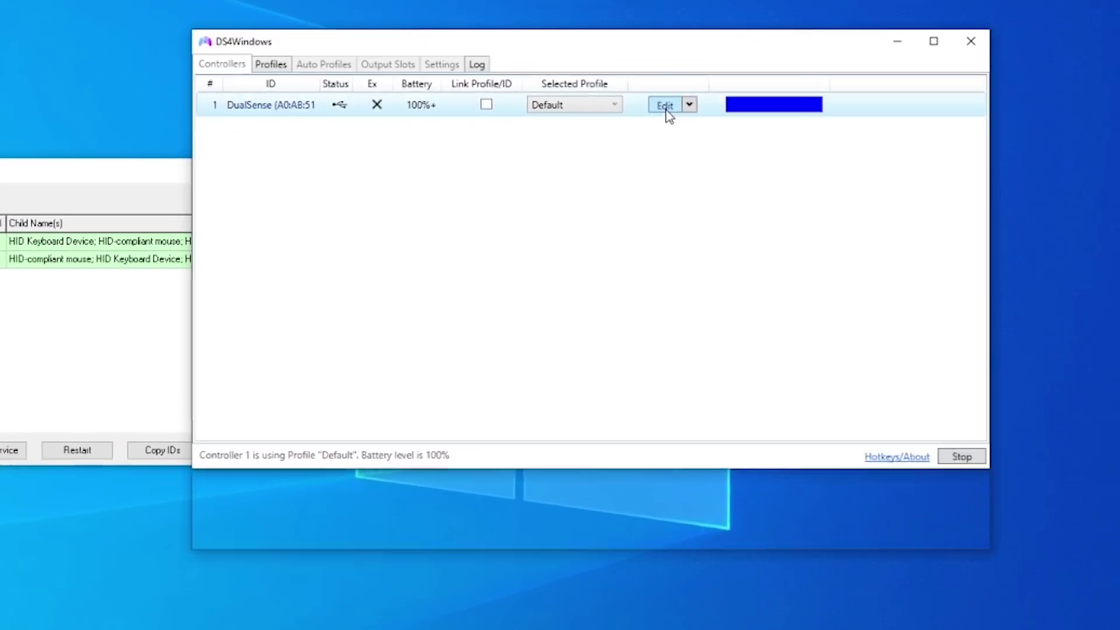
left_click(665, 105)
left_click(358, 115)
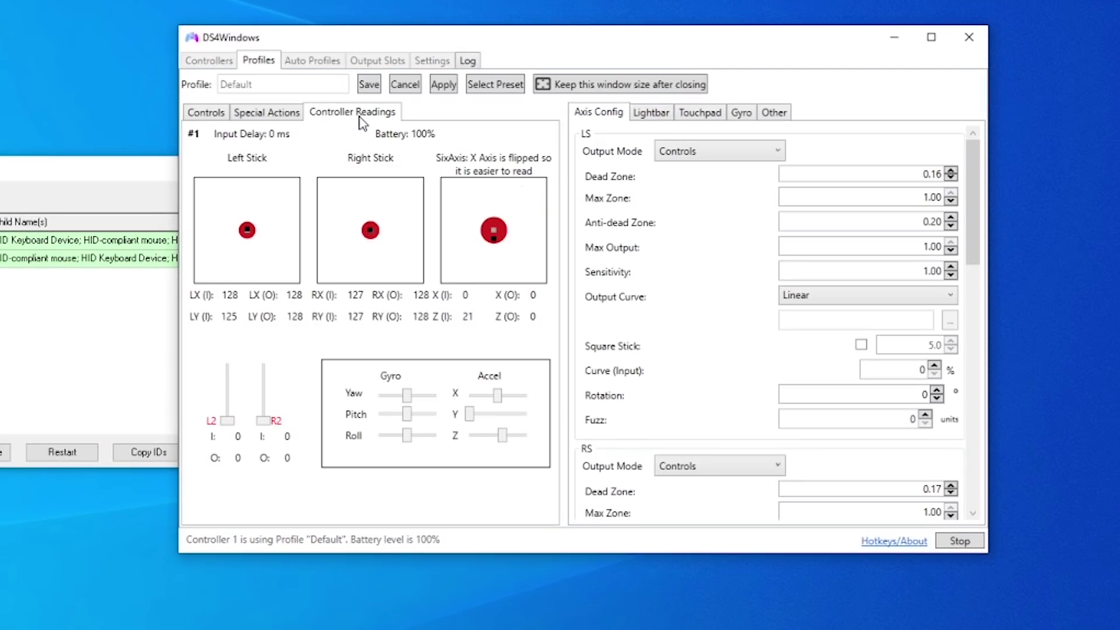